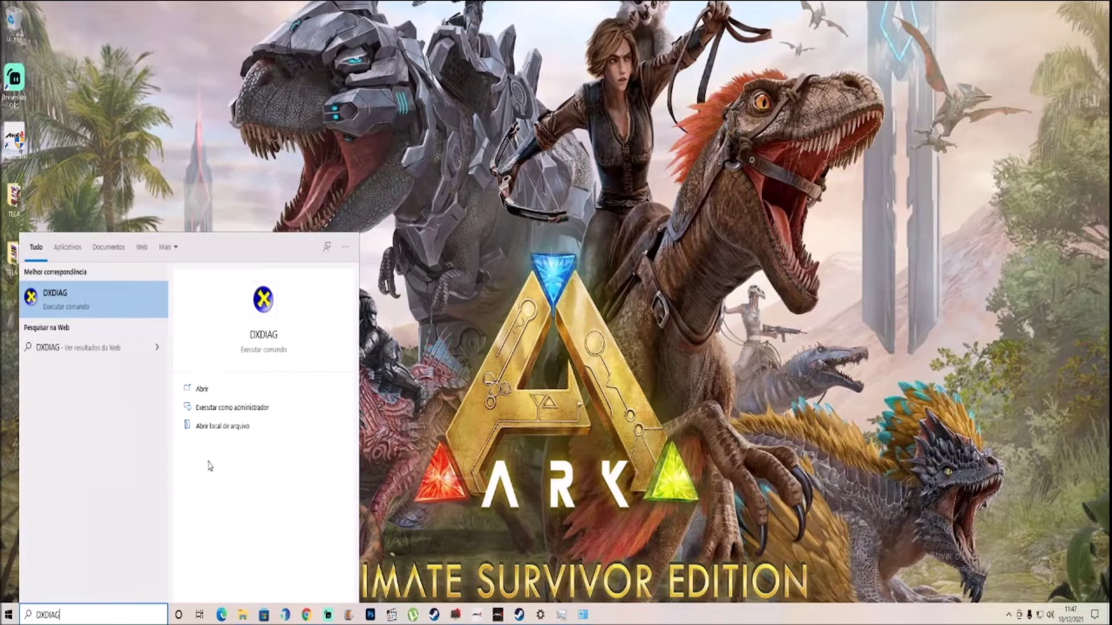
# Step: Run DXDIAG, accept the driver signature check, and examine the display device details and DirectX acceleration features
pyautogui.click(418, 434)
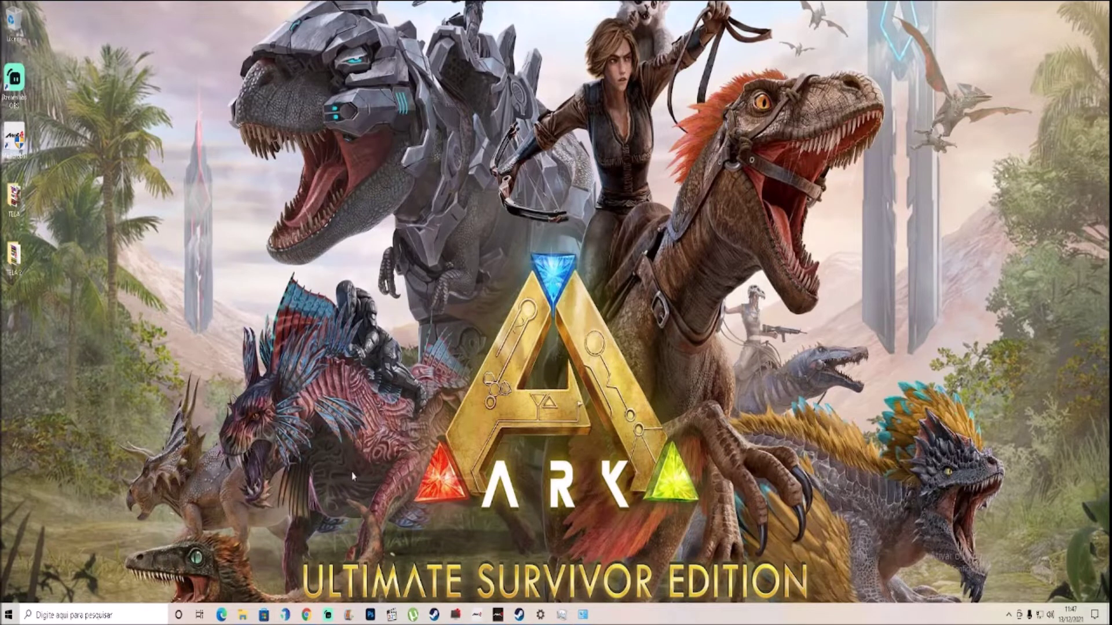
pyautogui.press('super+r')
pyautogui.write('DXDIAG')
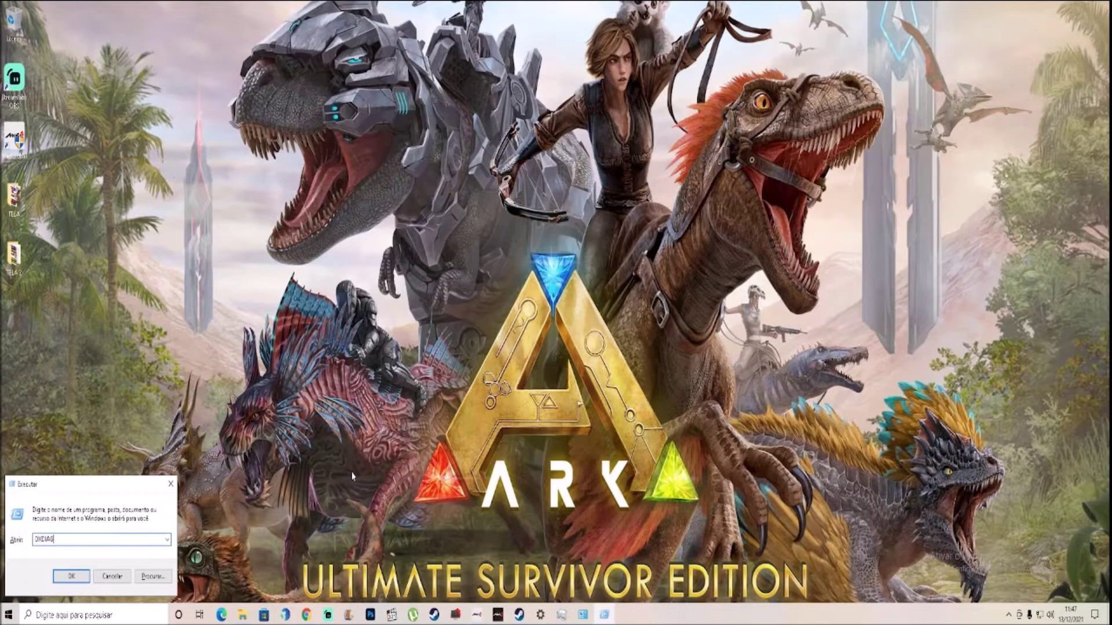
pyautogui.press('Return')
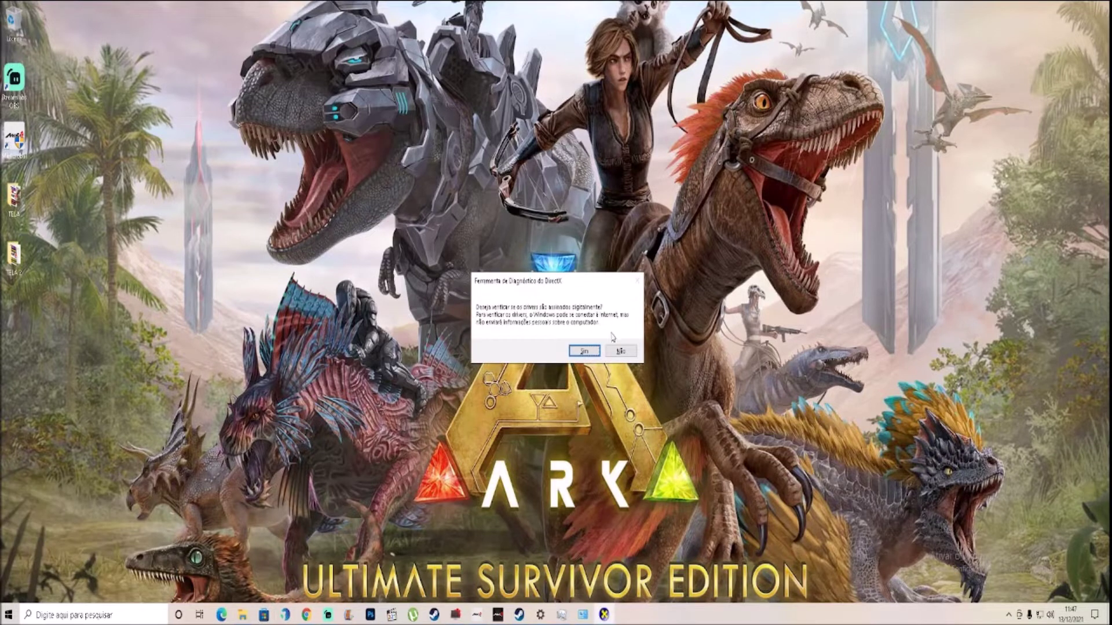
pyautogui.click(584, 351)
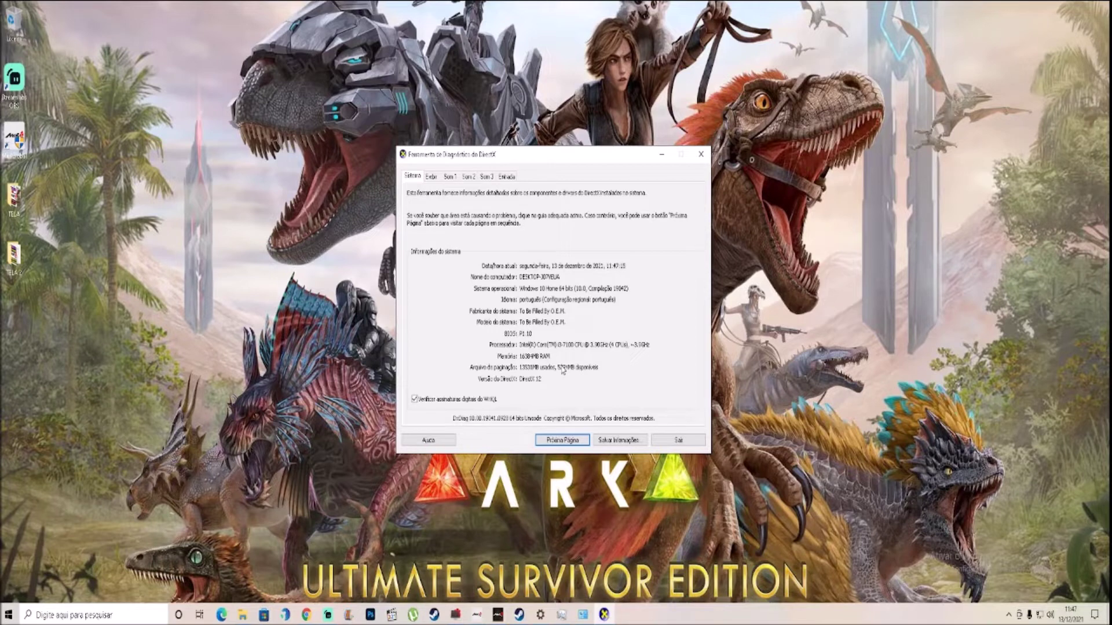
pyautogui.click(431, 177)
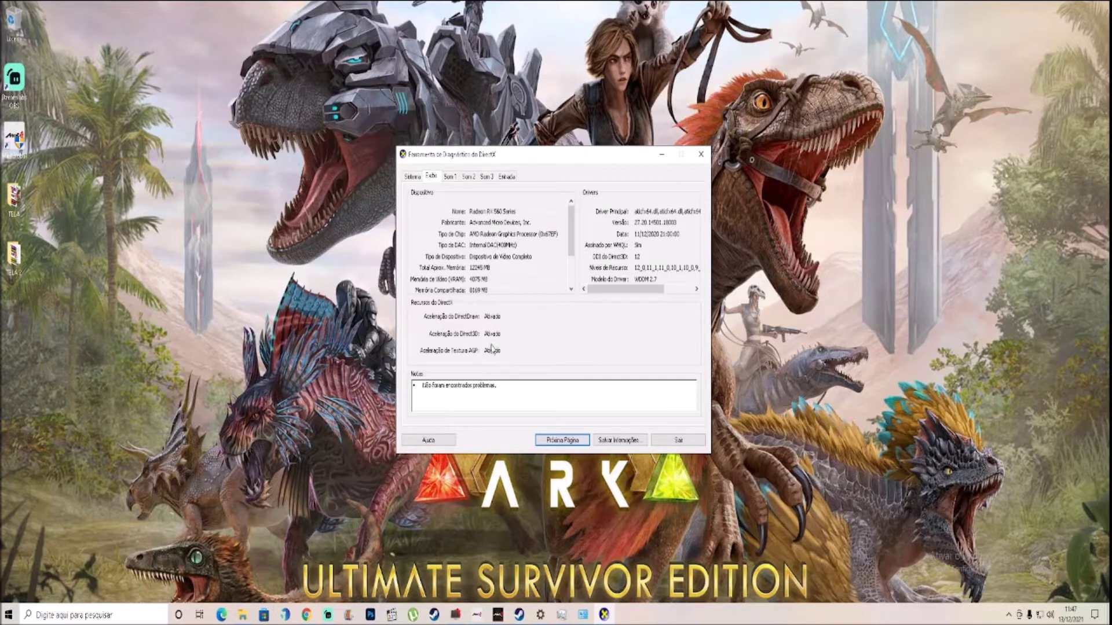
# Step: Switch to Chrome, replace the Quick CPU page with a new tab and search the web for "MICROSOFT DIRECT X RUNTIMES"
pyautogui.click(663, 157)
pyautogui.click(307, 615)
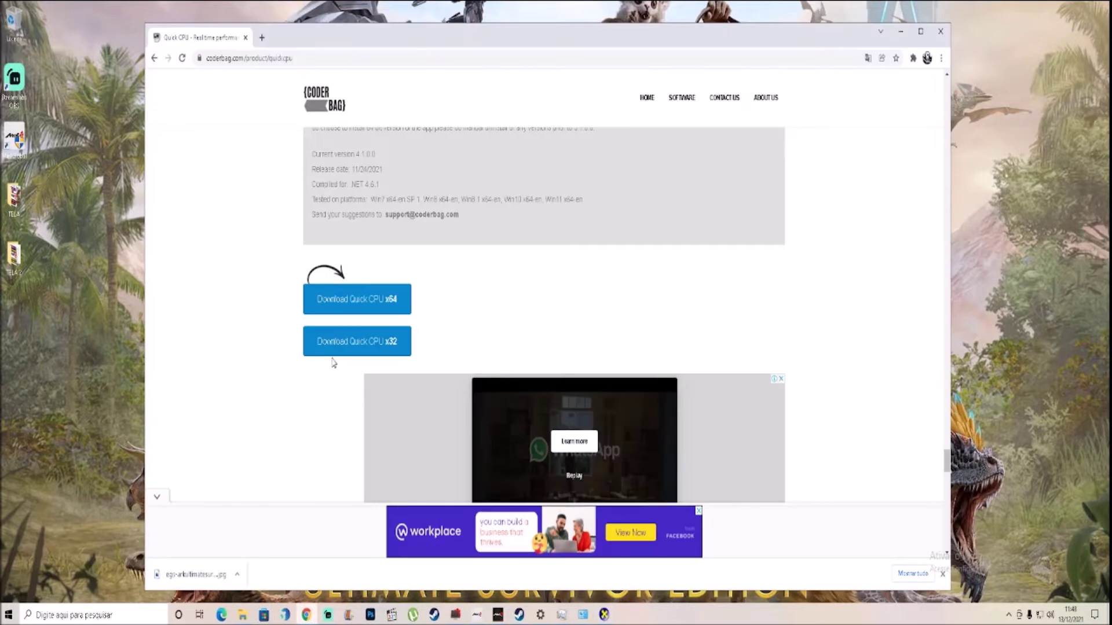
pyautogui.click(258, 37)
pyautogui.click(245, 38)
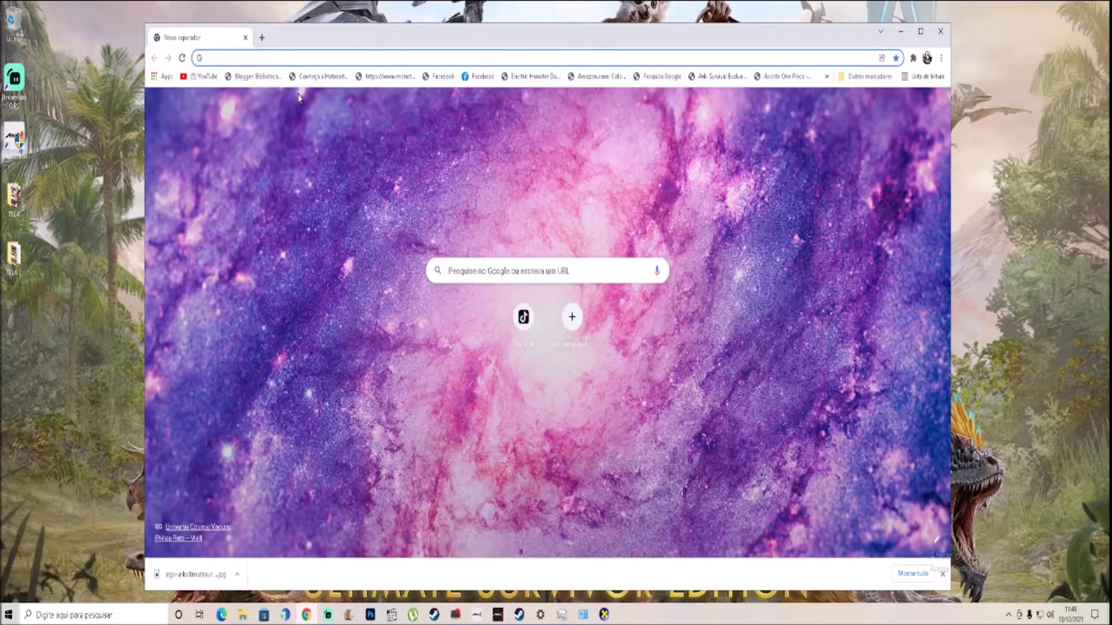
pyautogui.write('MICROSOFT')
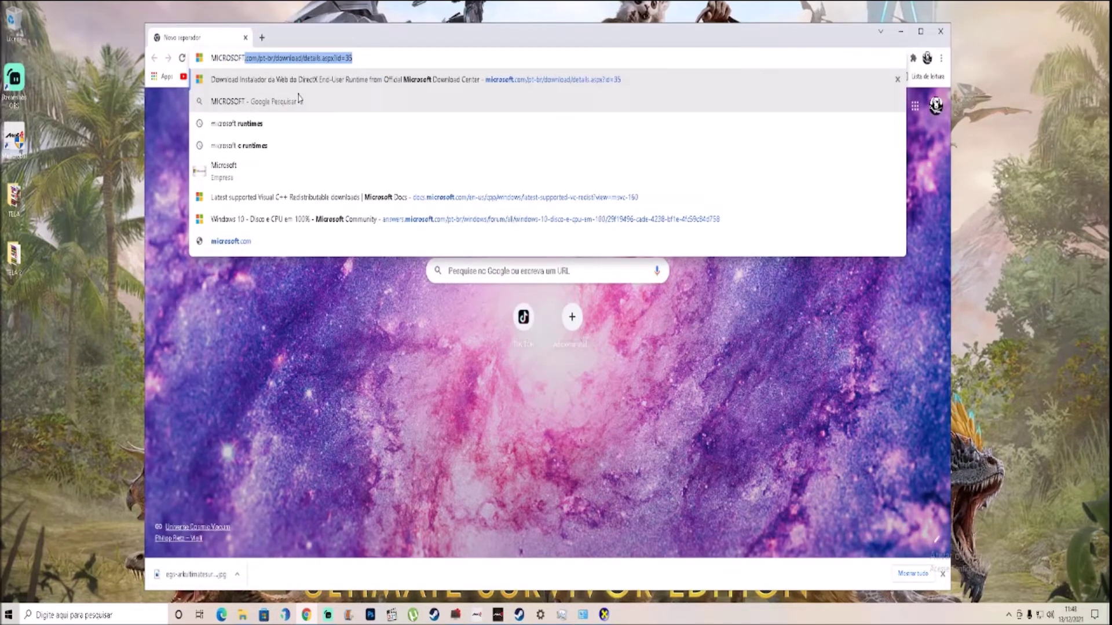
pyautogui.write(' DIRE')
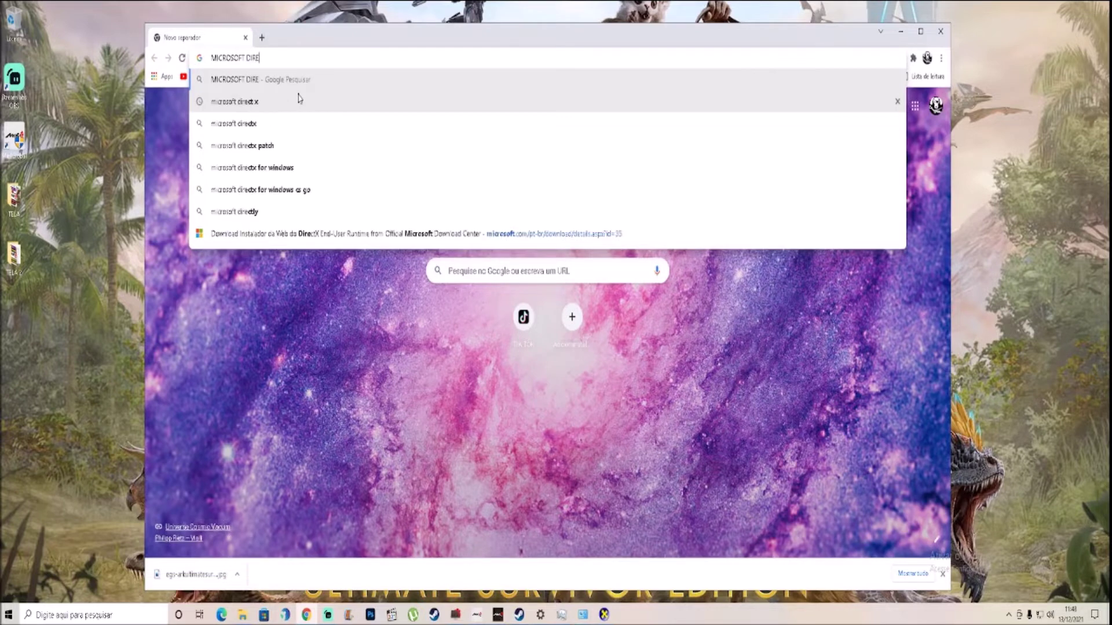
pyautogui.write('CT X RUNTIMES')
pyautogui.press('Return')
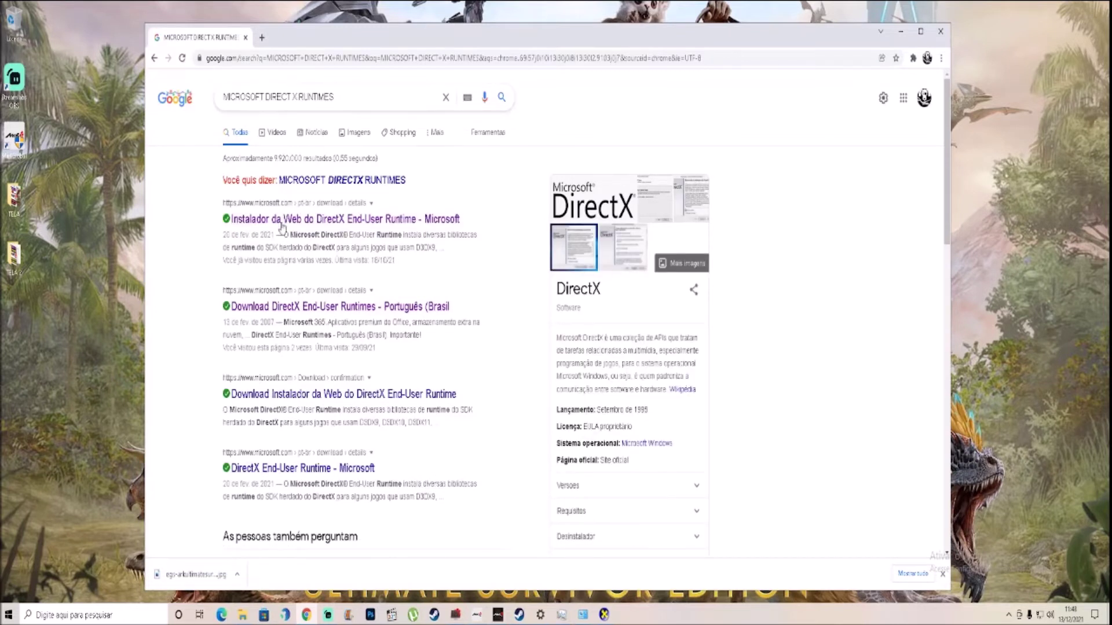
# Step: Open Microsoft's "DirectX End-User Runtimes - Português (Brasil)" download page, review its download section, and minimize the browser
pyautogui.click(307, 314)
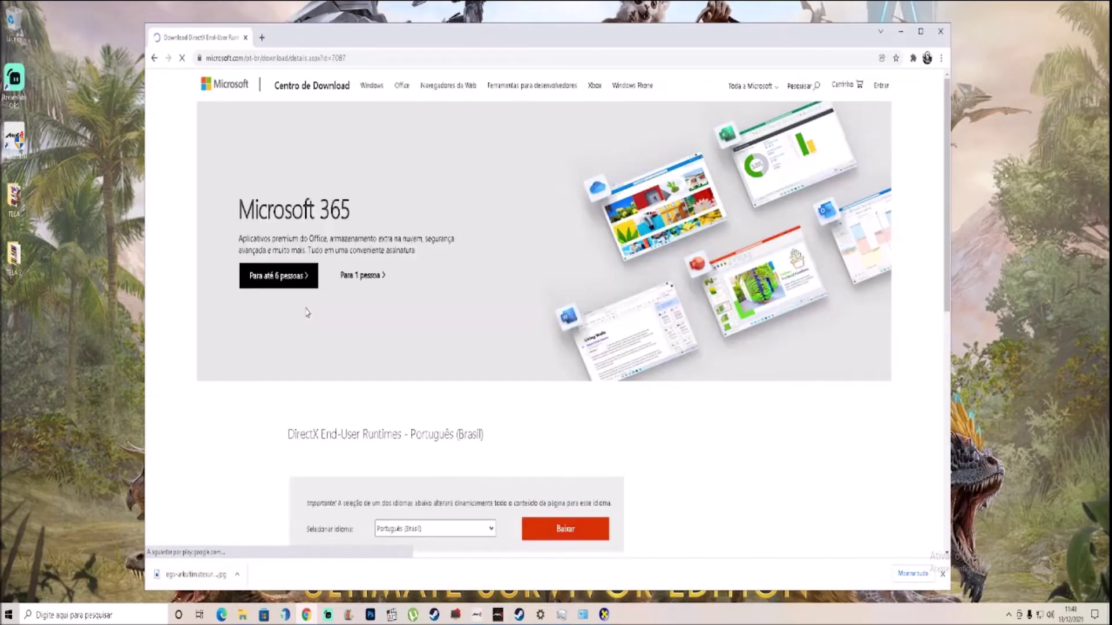
pyautogui.scroll(-3, 480, 322)
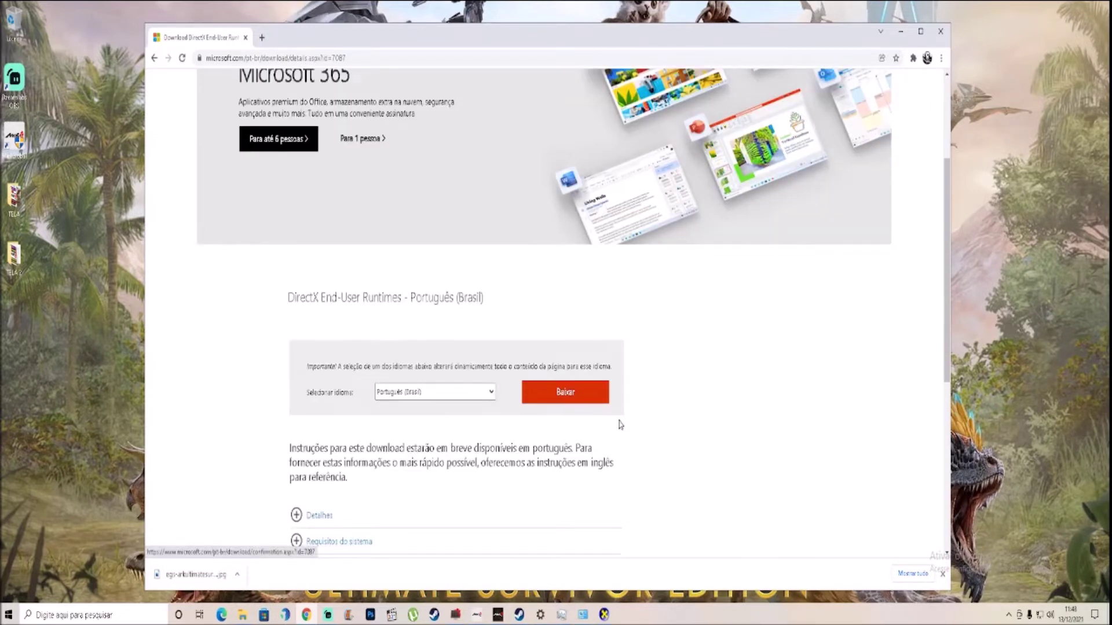
pyautogui.scroll(-3, 626, 427)
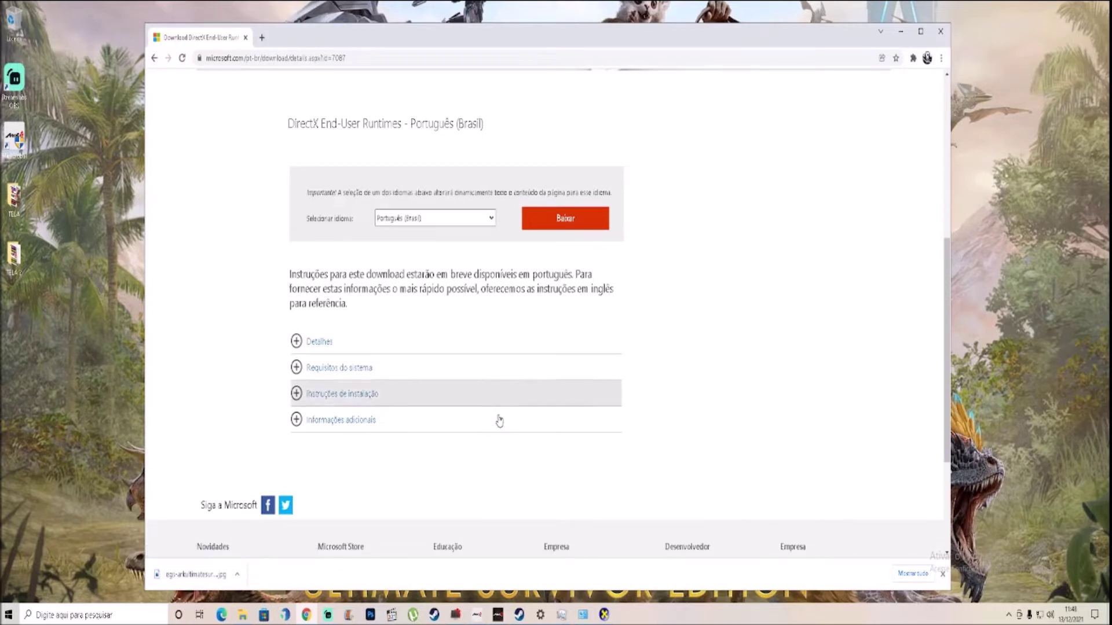
pyautogui.scroll(2, 526, 234)
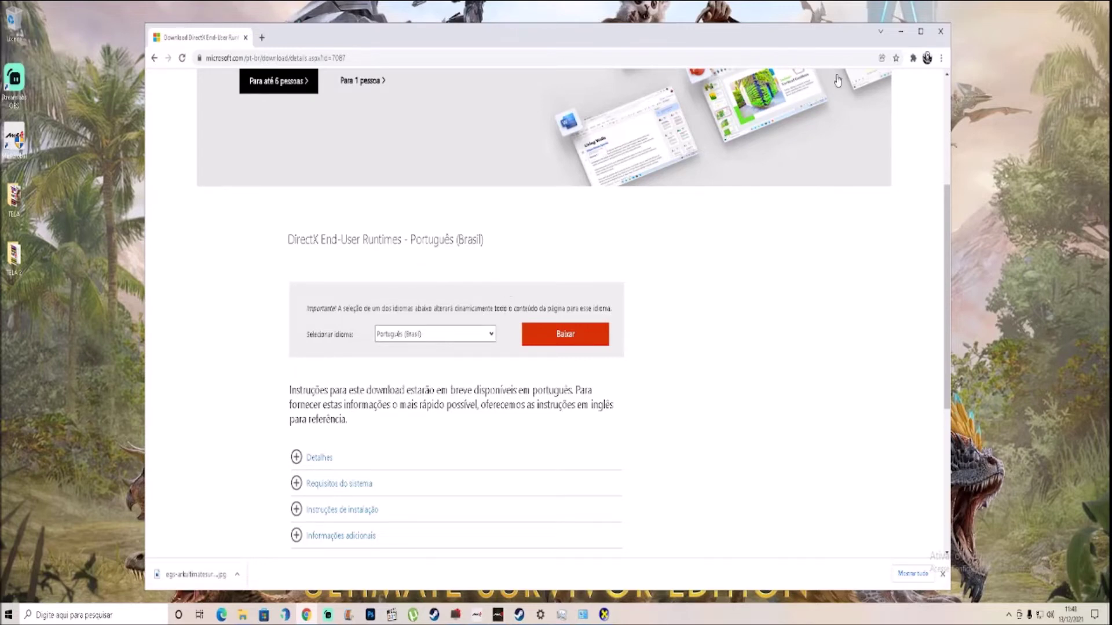
pyautogui.click(900, 32)
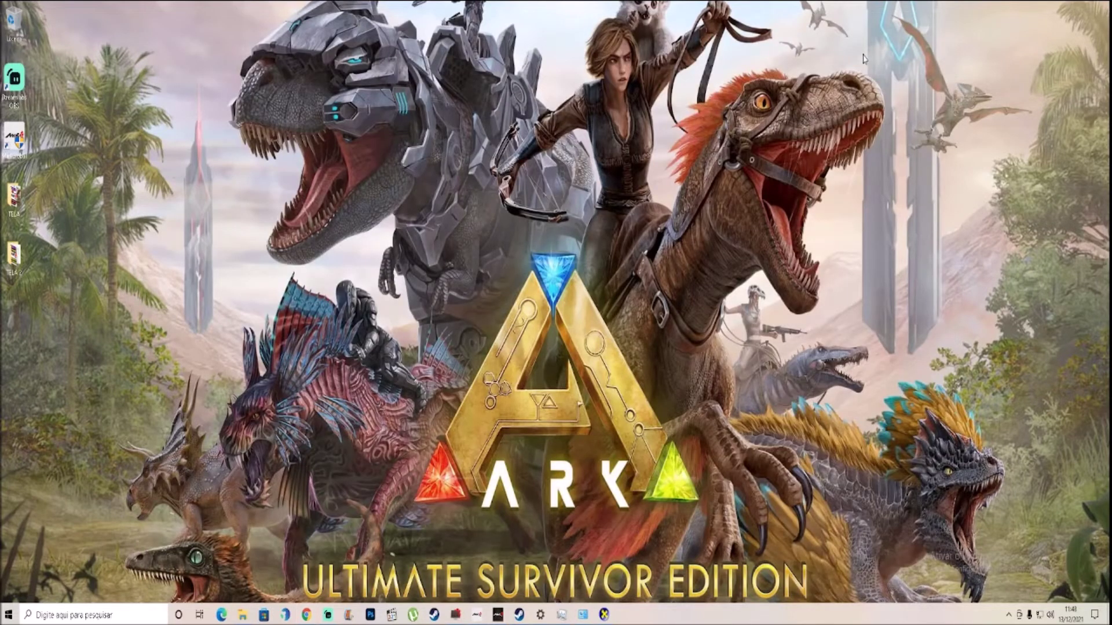
# Step: Bring up the Steam library with ARK: Survival Evolved and view the Windows power options without choosing one
pyautogui.click(519, 615)
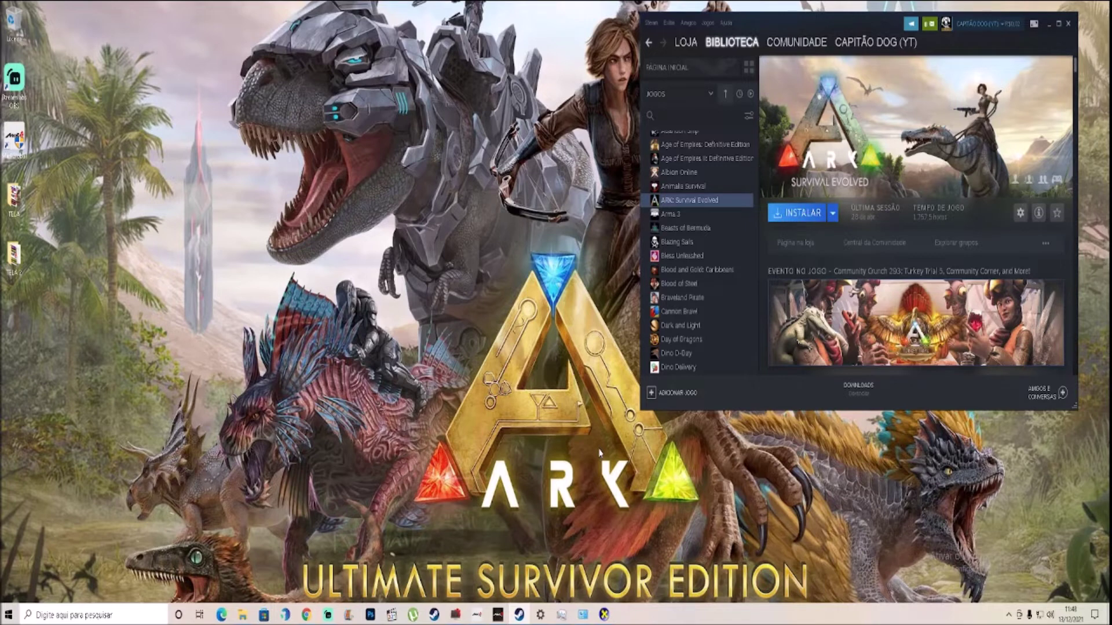
pyautogui.click(8, 614)
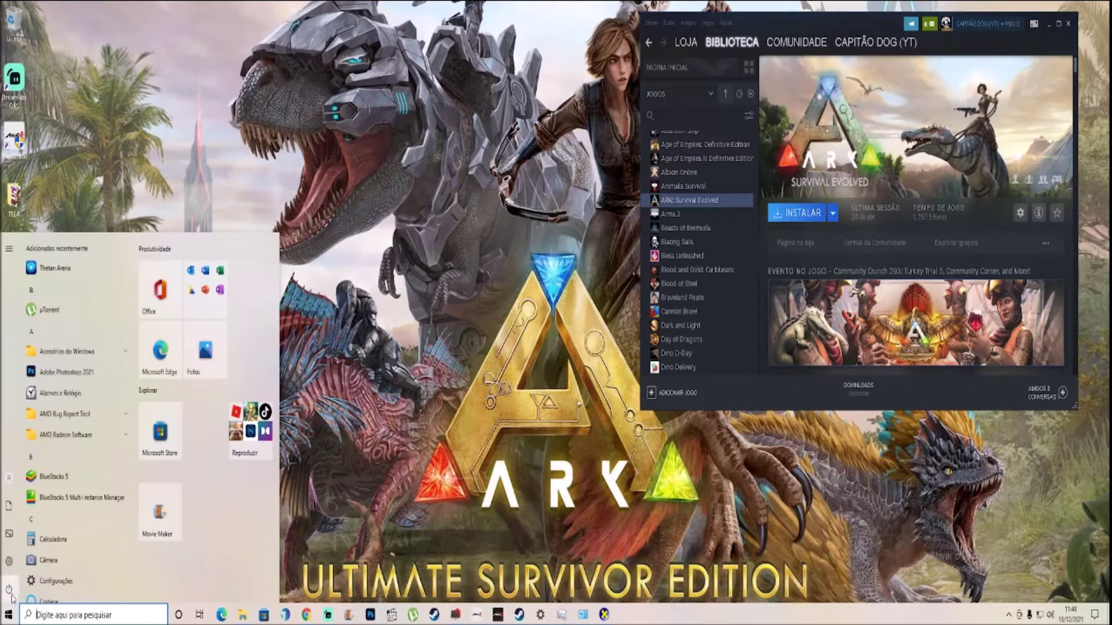
pyautogui.click(10, 590)
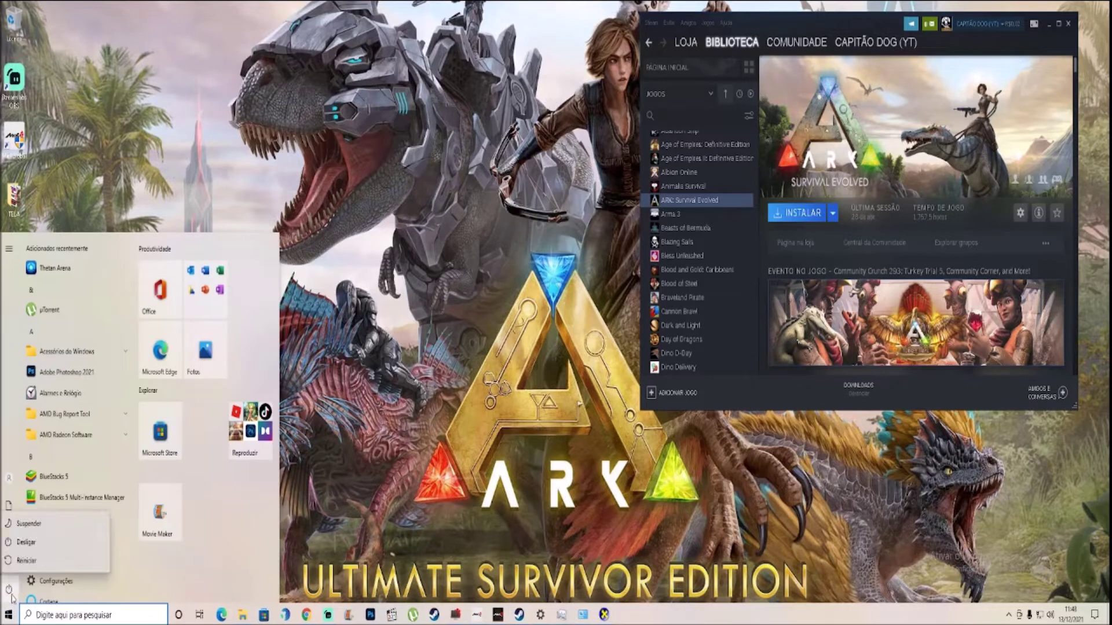
pyautogui.click(479, 475)
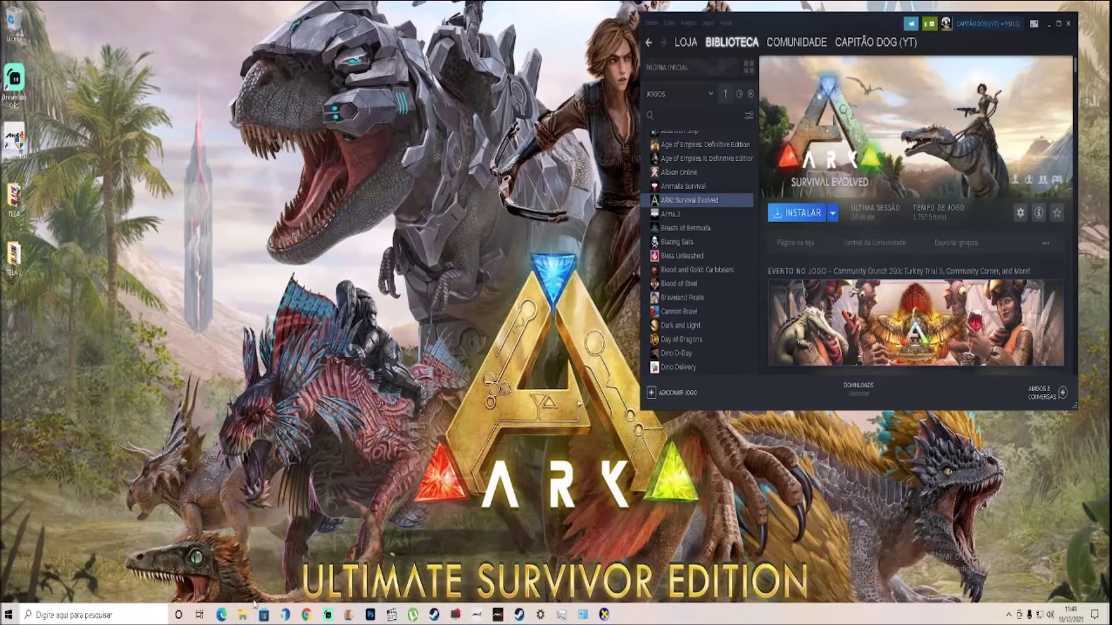
# Step: Open the computer's system properties and go from there to the Control Panel's list of installed programs
pyautogui.click(245, 616)
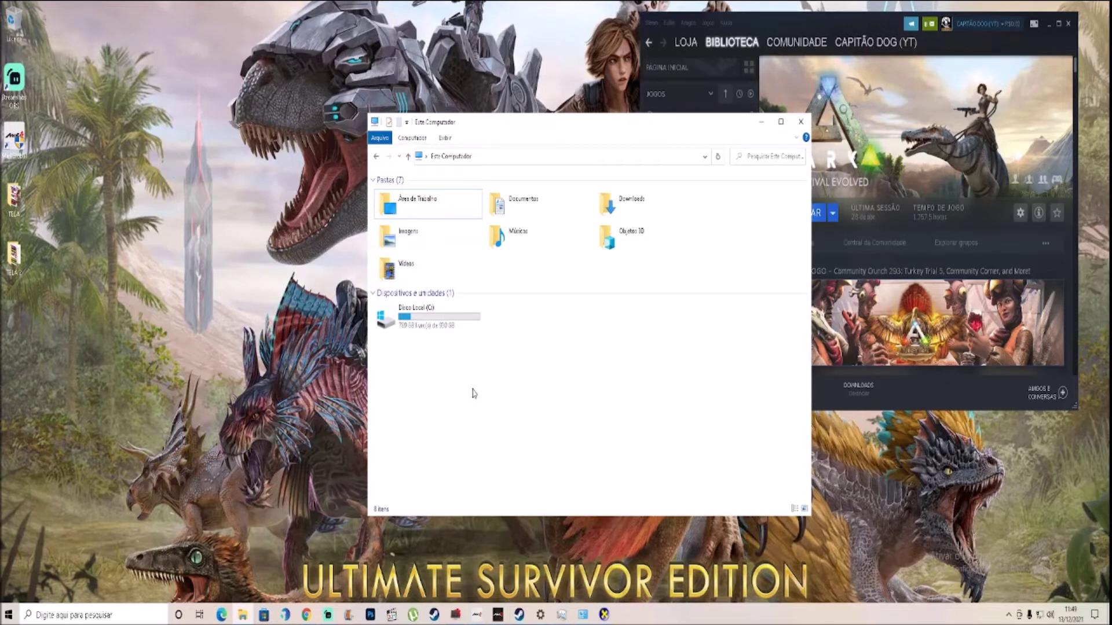
pyautogui.rightClick(472, 370)
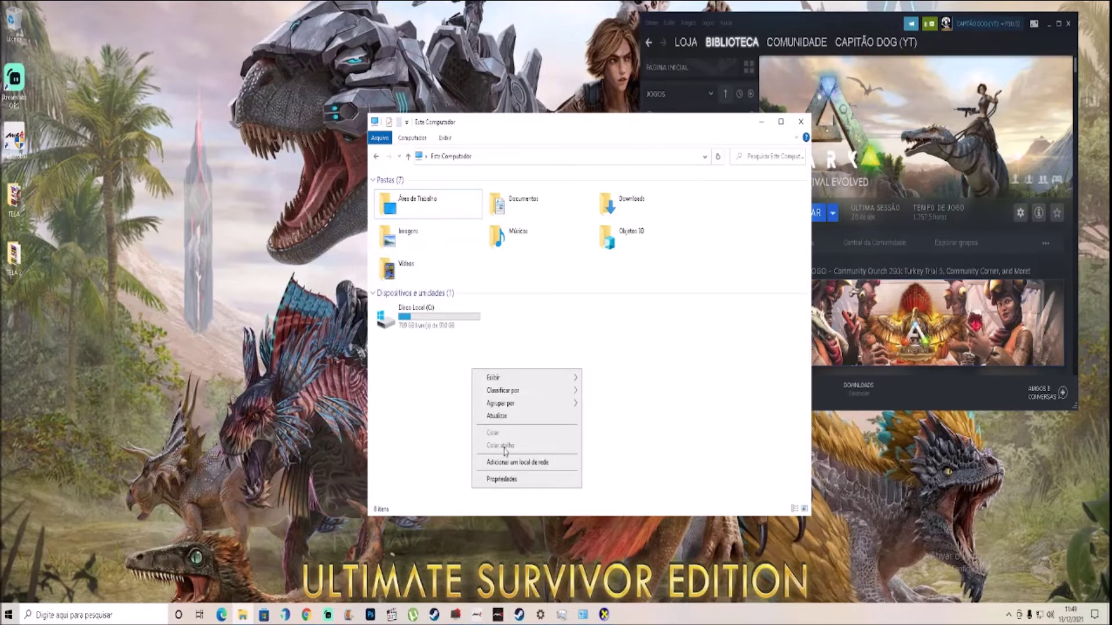
pyautogui.click(514, 480)
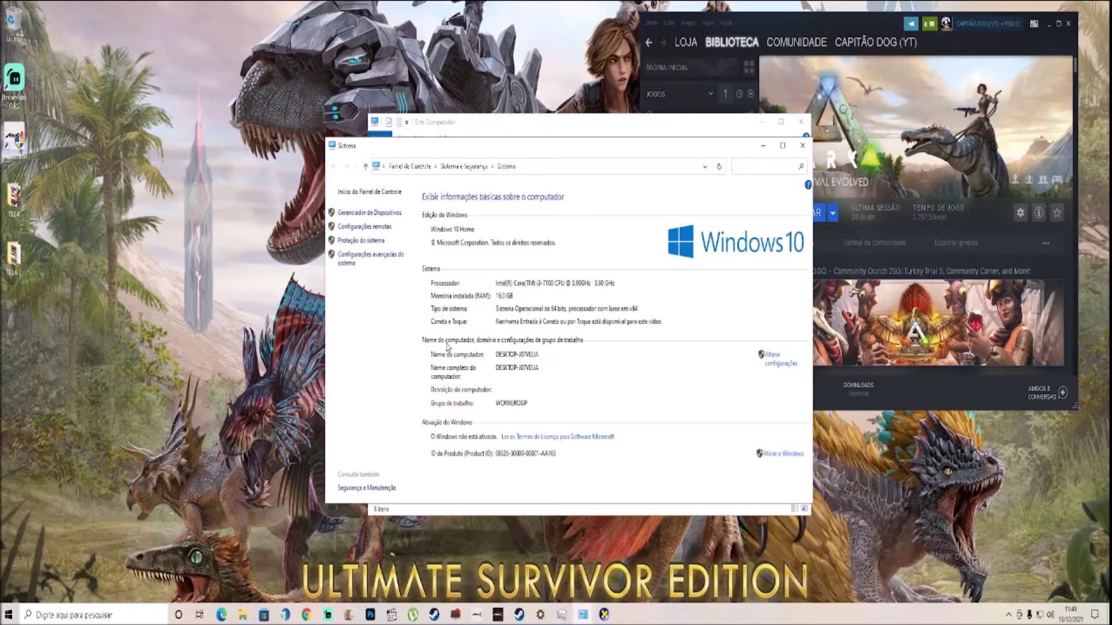
pyautogui.click(374, 197)
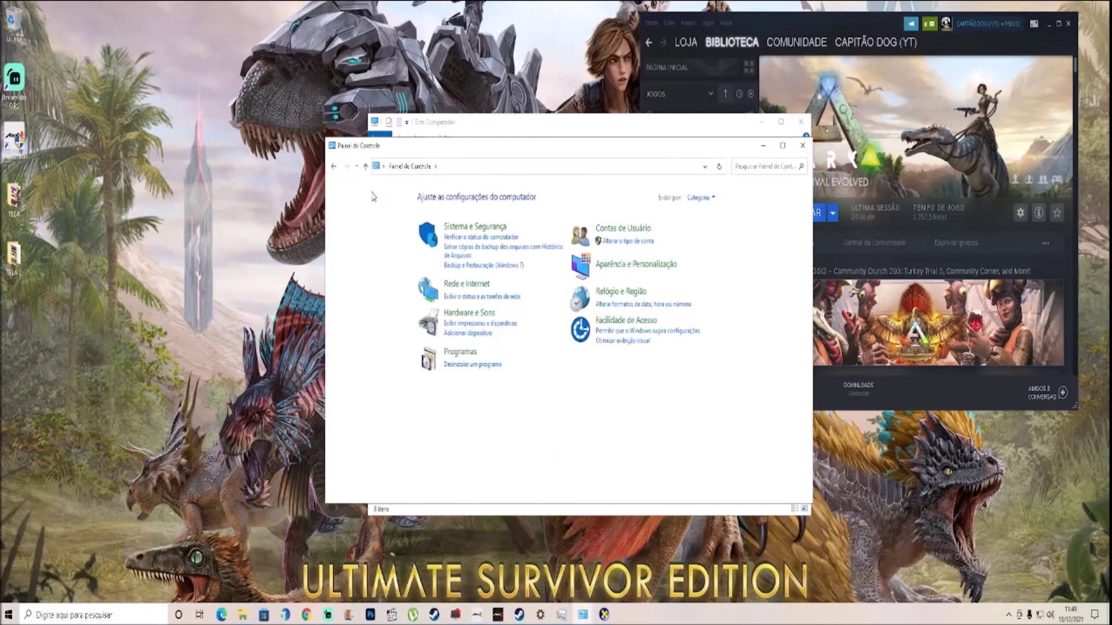
pyautogui.click(473, 365)
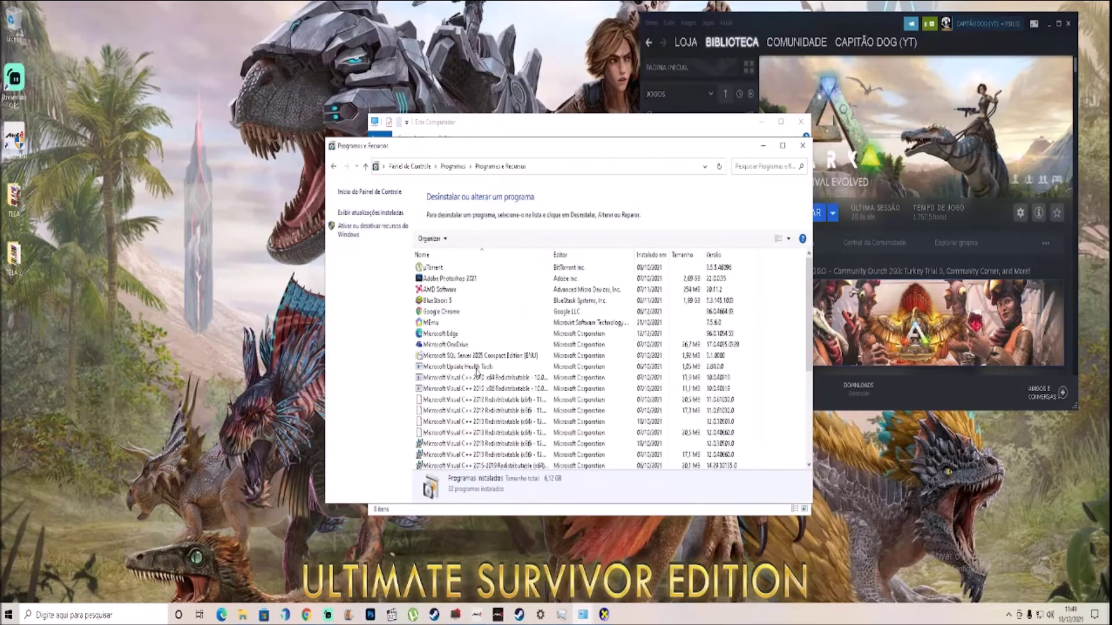
# Step: Expand Componentes Herdados in the Windows features, confirm with DirectPlay selected, and close the Control Panel and File Explorer windows
pyautogui.click(356, 234)
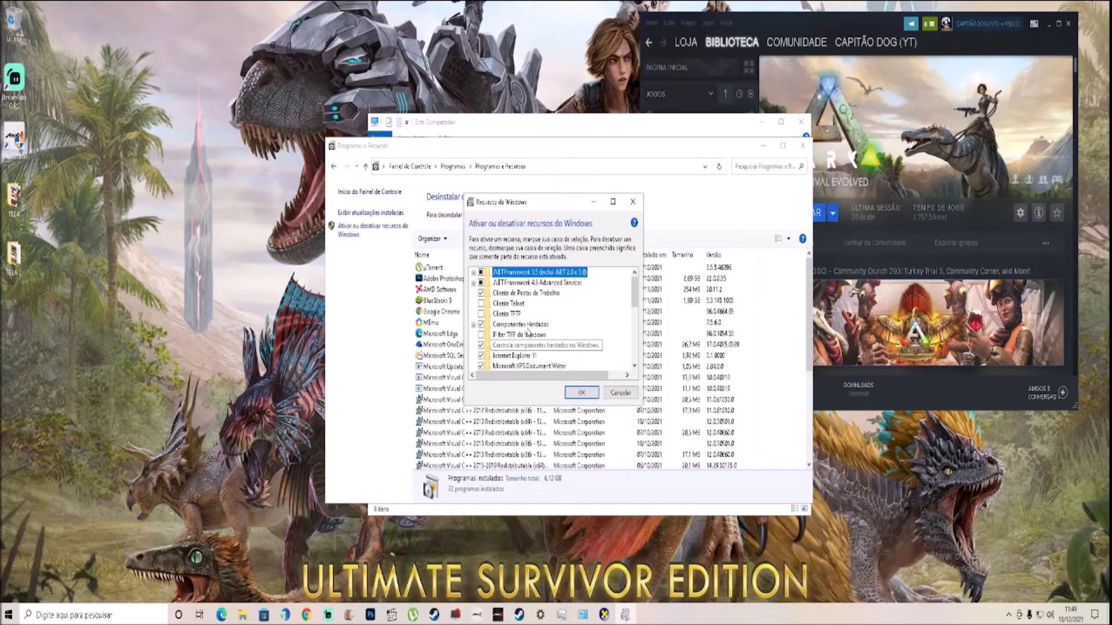
pyautogui.click(473, 325)
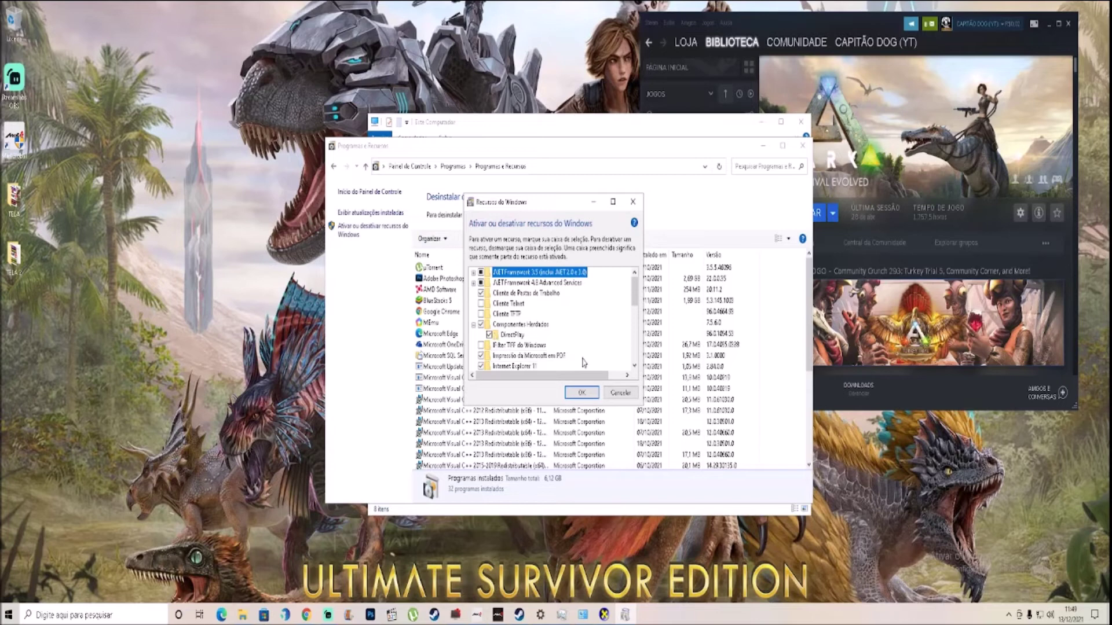
pyautogui.click(582, 394)
pyautogui.click(798, 149)
pyautogui.click(801, 122)
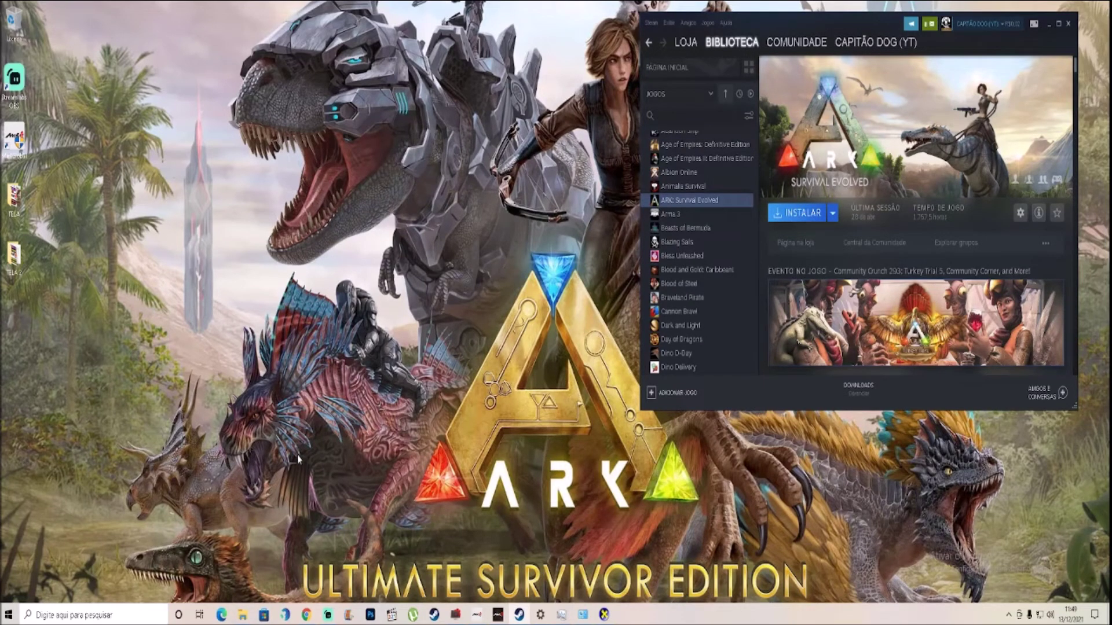
# Step: Run DXDIAG again and check the display adapter's DirectX acceleration features
pyautogui.click(137, 613)
pyautogui.write('DXDIAG')
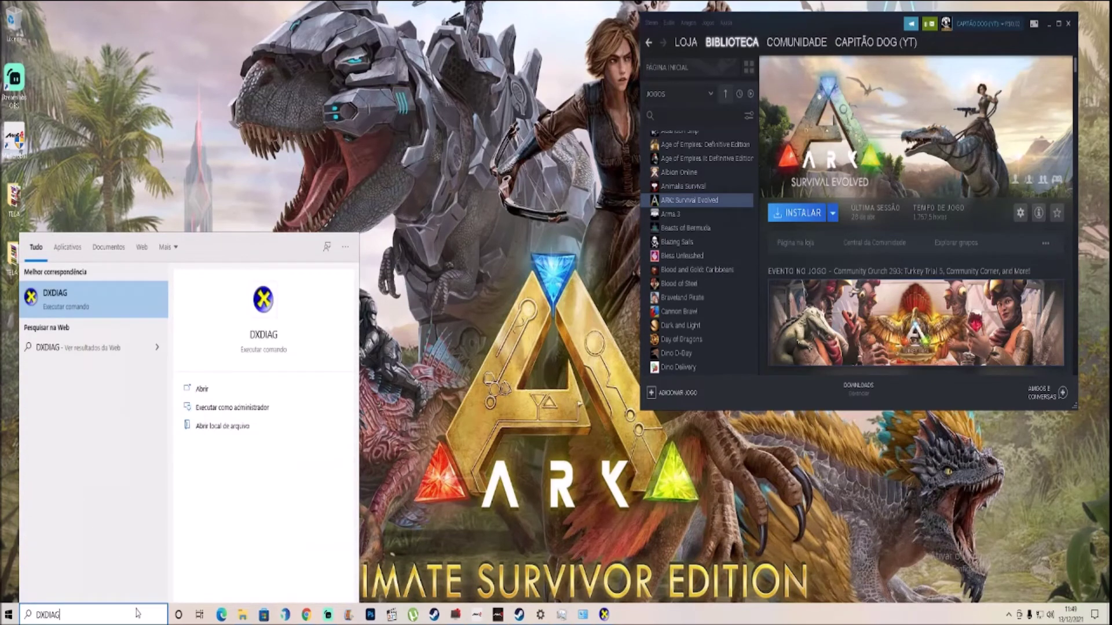
pyautogui.press('Return')
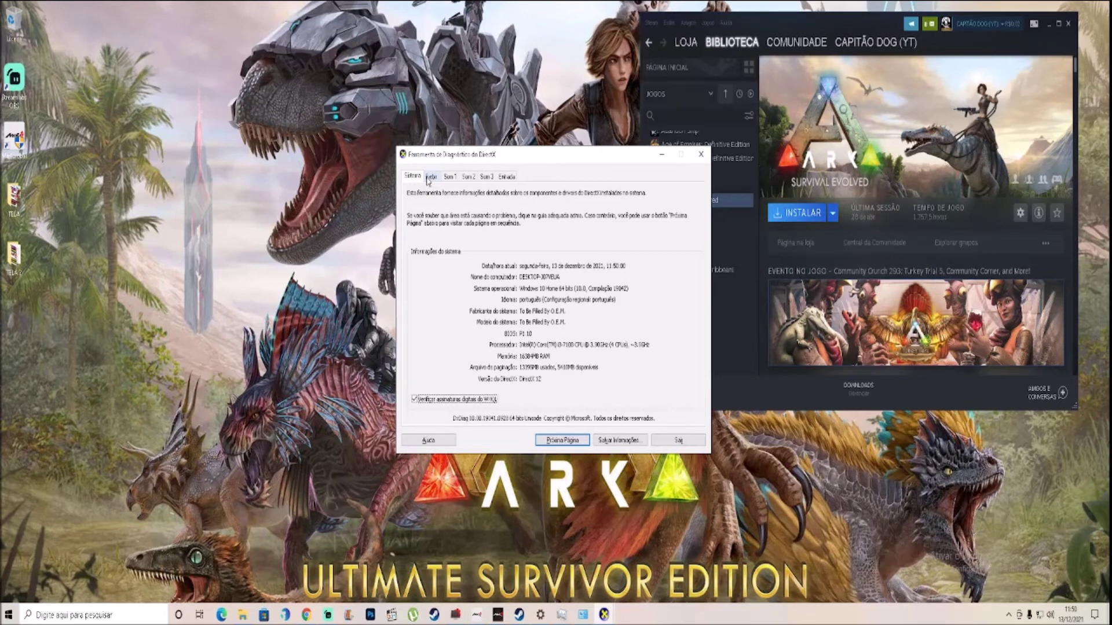
pyautogui.click(430, 178)
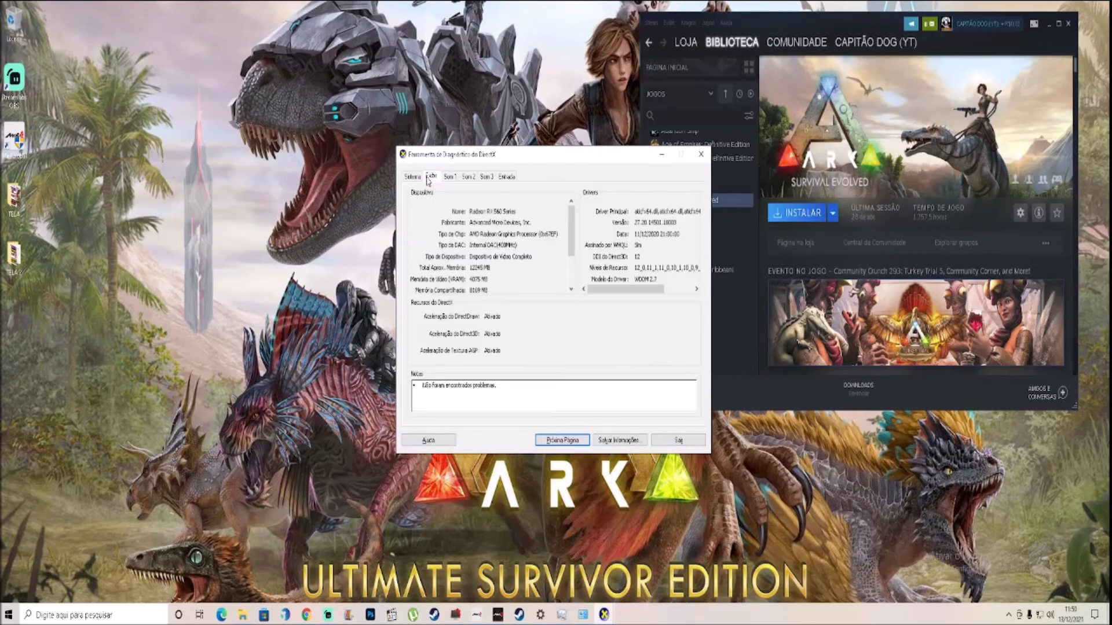